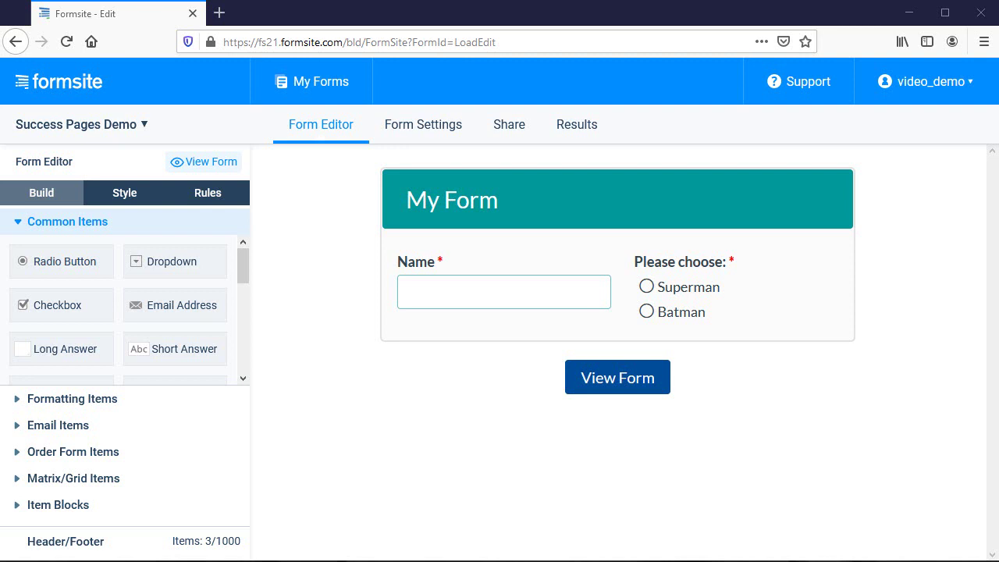
Step: Start a new success page named Default with the message 'Thank you. You chose'
{"action": "left_click", "coordinate": [441, 136]}
{"action": "left_click", "coordinate": [170, 390]}
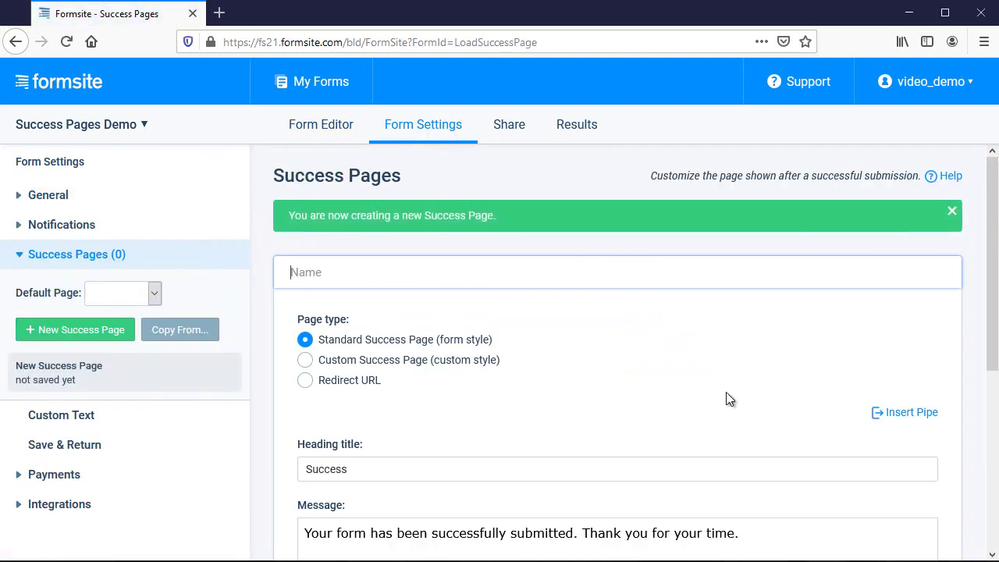
{"action": "left_click", "coordinate": [465, 272]}
{"action": "type", "text": "Default"}
{"action": "scroll", "coordinate": [578, 354], "scroll_direction": "down", "scroll_amount": 1}
{"action": "scroll", "coordinate": [579, 354], "scroll_direction": "down", "scroll_amount": 1}
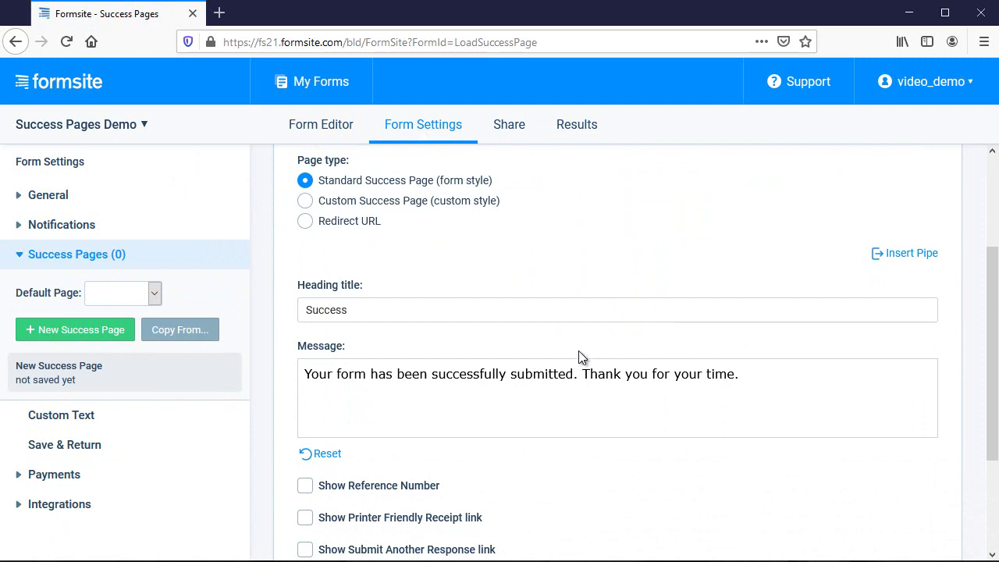
{"action": "left_click_drag", "start_coordinate": [773, 377], "coordinate": [268, 419]}
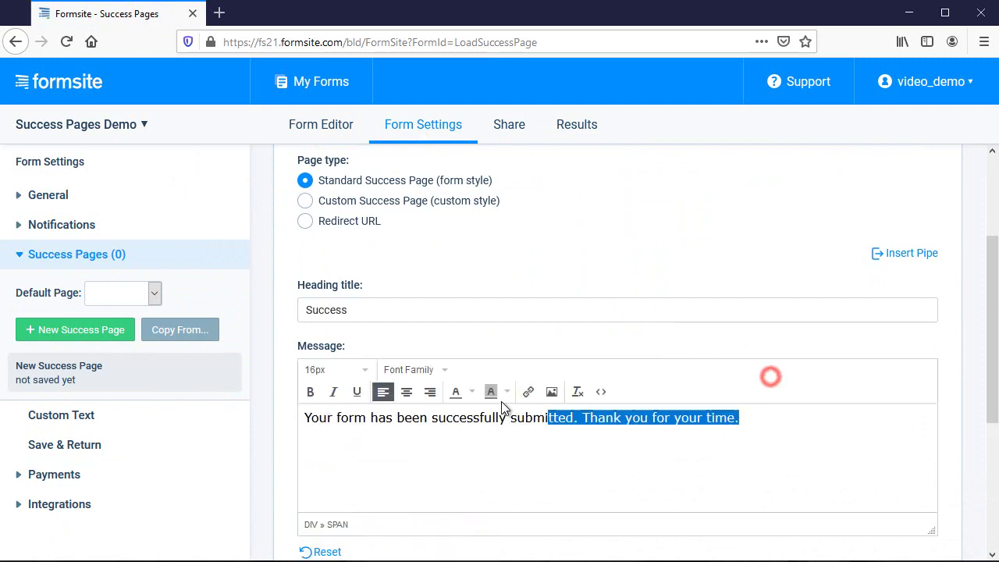
{"action": "type", "text": "T"}
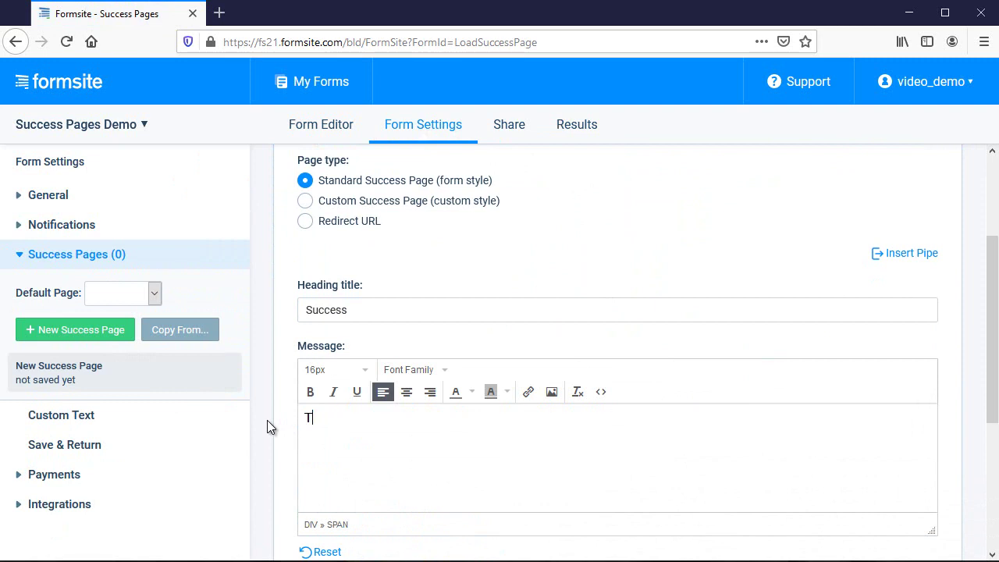
{"action": "type", "text": "hank you. "}
{"action": "type", "text": "You chose"}
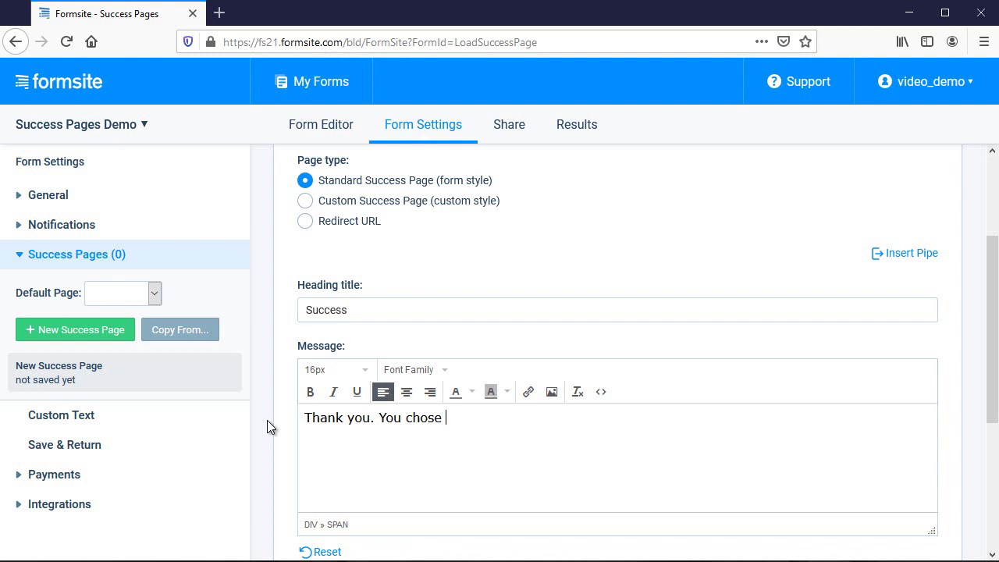
Step: Copy the pipe code for the Please choose: answer using Insert Pipe
{"action": "left_click", "coordinate": [911, 254]}
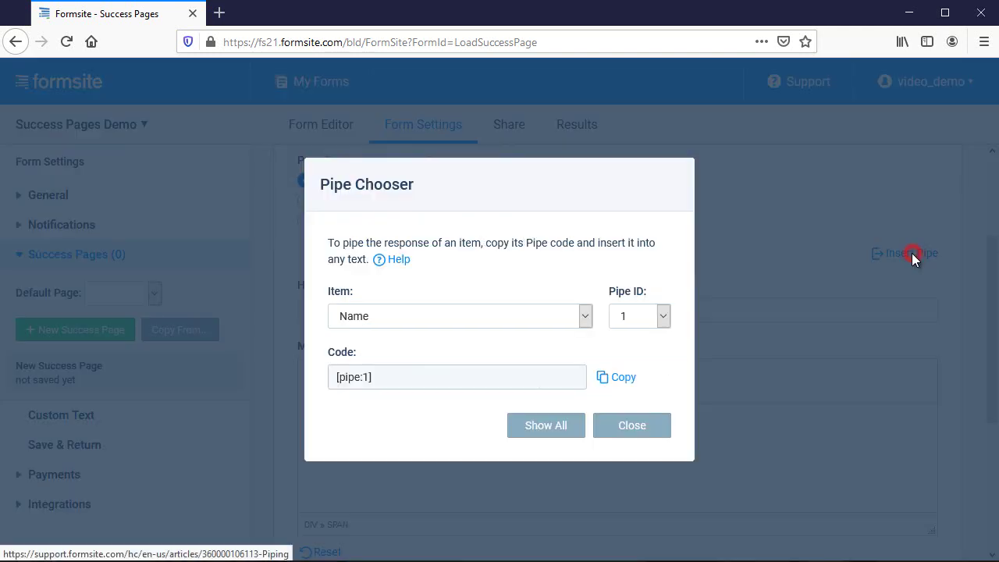
{"action": "left_click", "coordinate": [589, 316]}
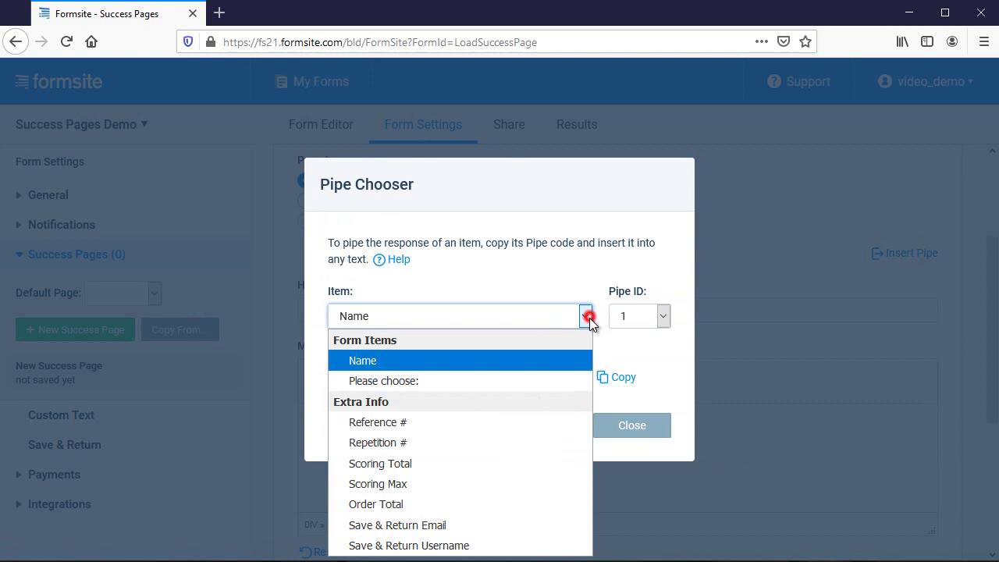
{"action": "left_click", "coordinate": [551, 376]}
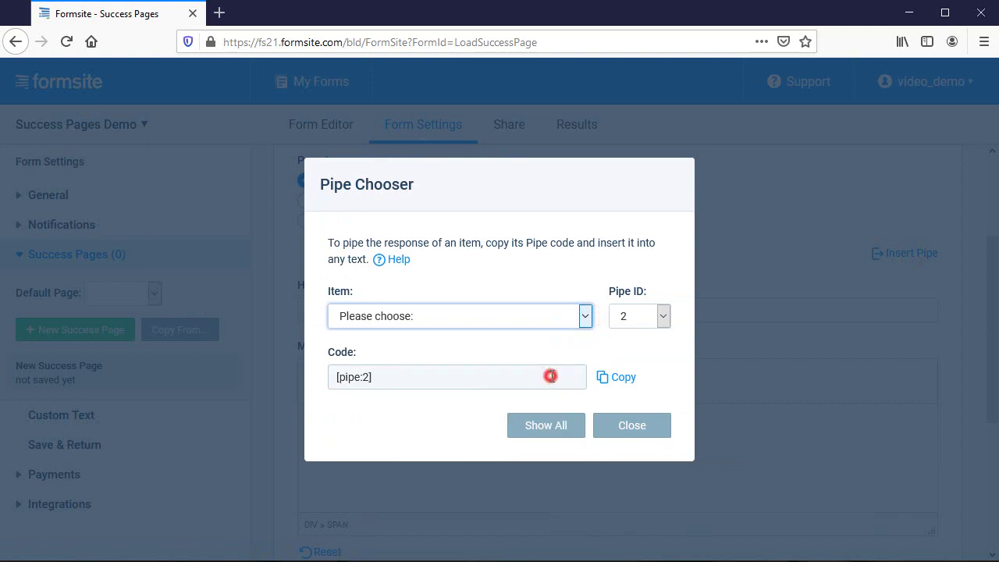
{"action": "left_click", "coordinate": [620, 378]}
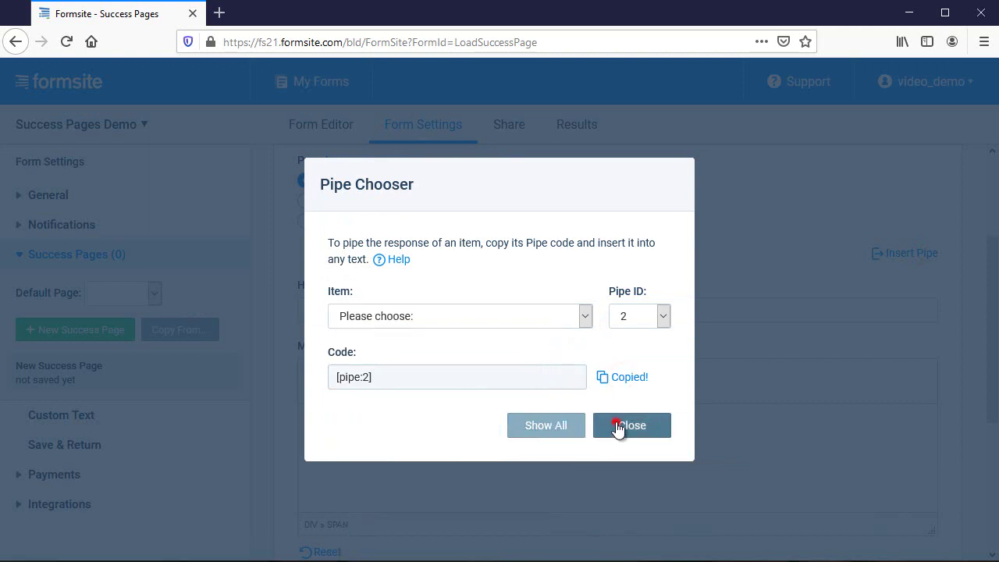
{"action": "left_click", "coordinate": [616, 424]}
Step: Append the pipe code, show reference number, receipt, another-response link and order summary, and save
{"action": "key", "text": "ctrl+v"}
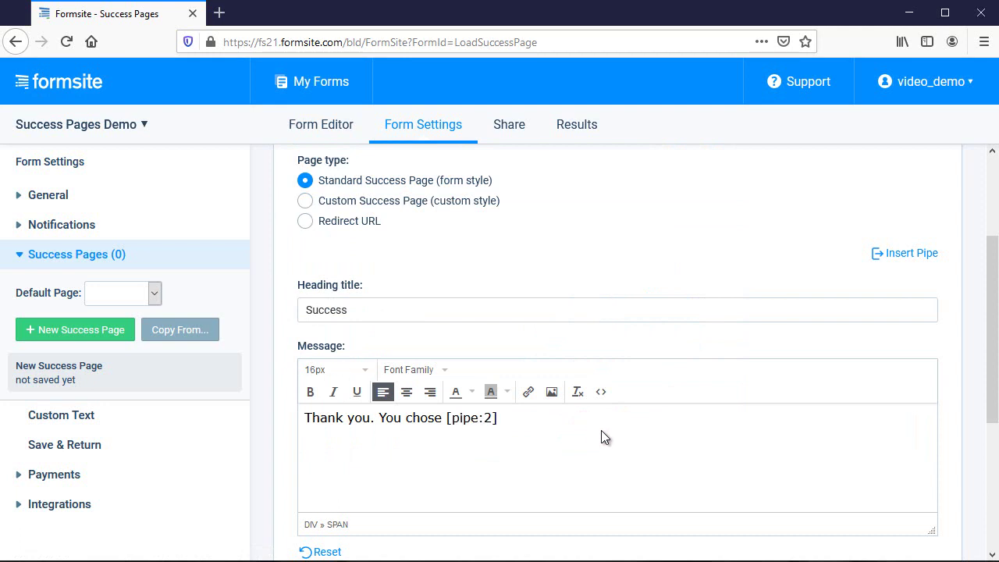
{"action": "scroll", "coordinate": [602, 430], "scroll_direction": "down", "scroll_amount": 1}
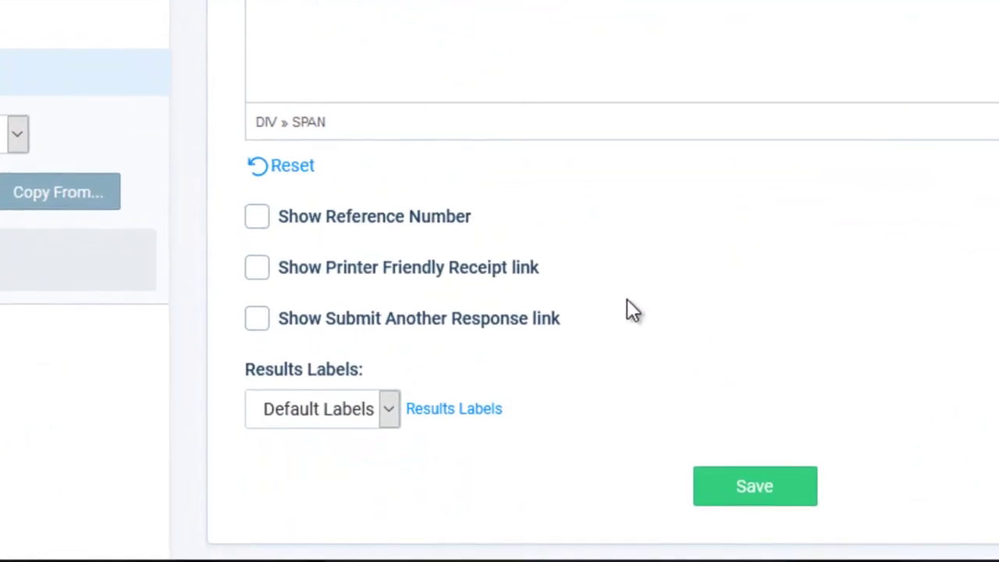
{"action": "left_click", "coordinate": [460, 218]}
{"action": "left_click", "coordinate": [449, 265]}
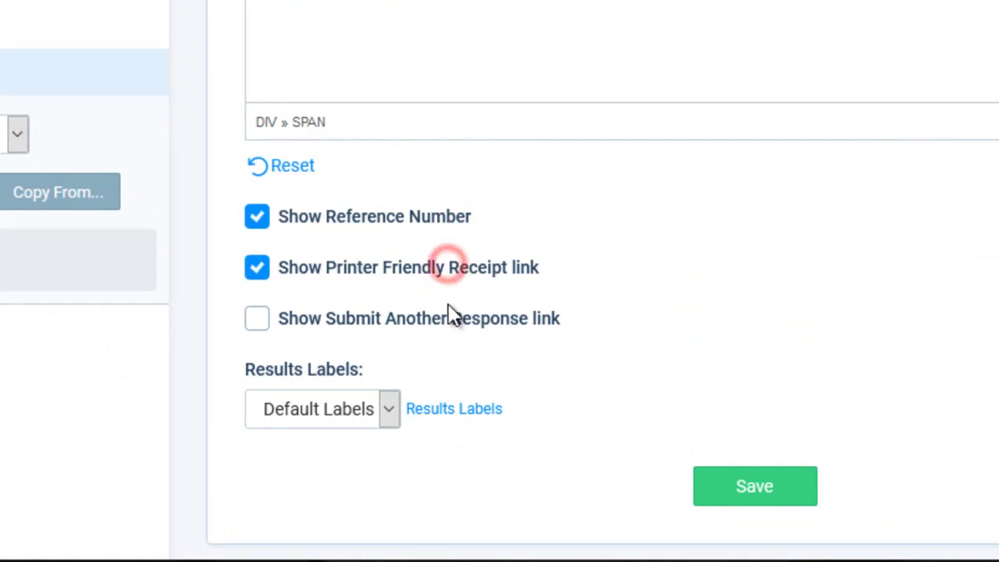
{"action": "left_click", "coordinate": [450, 316]}
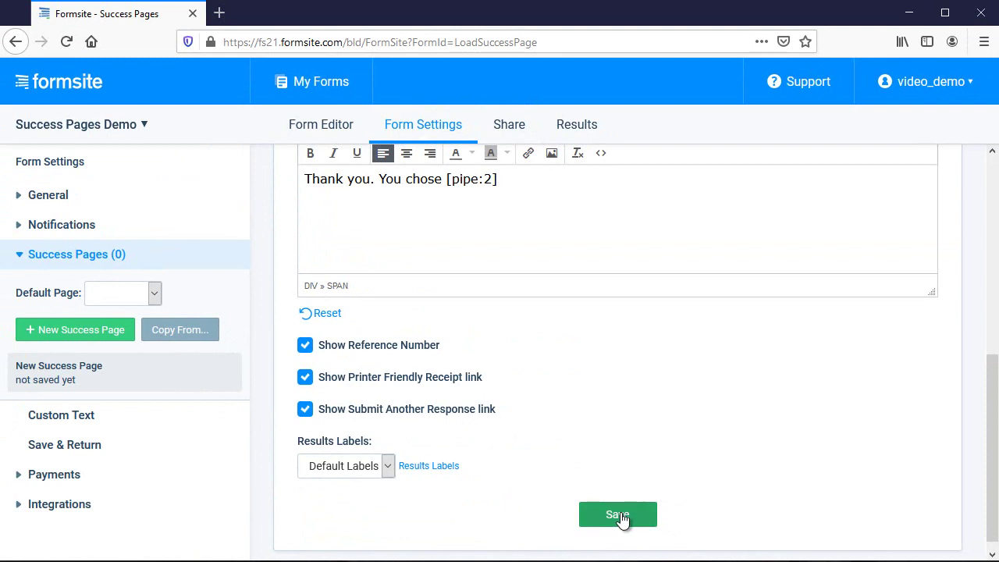
{"action": "left_click", "coordinate": [619, 515]}
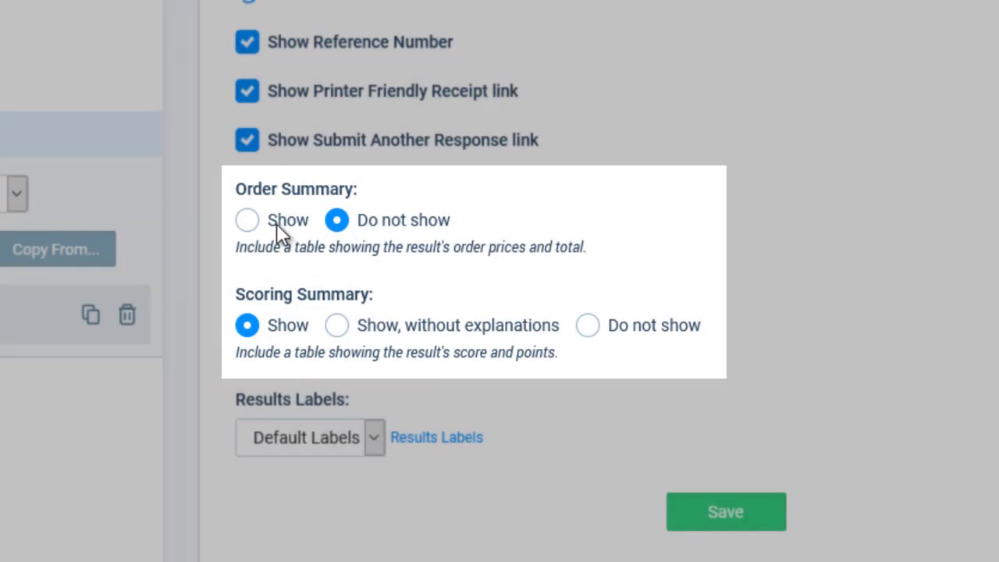
{"action": "left_click", "coordinate": [277, 223]}
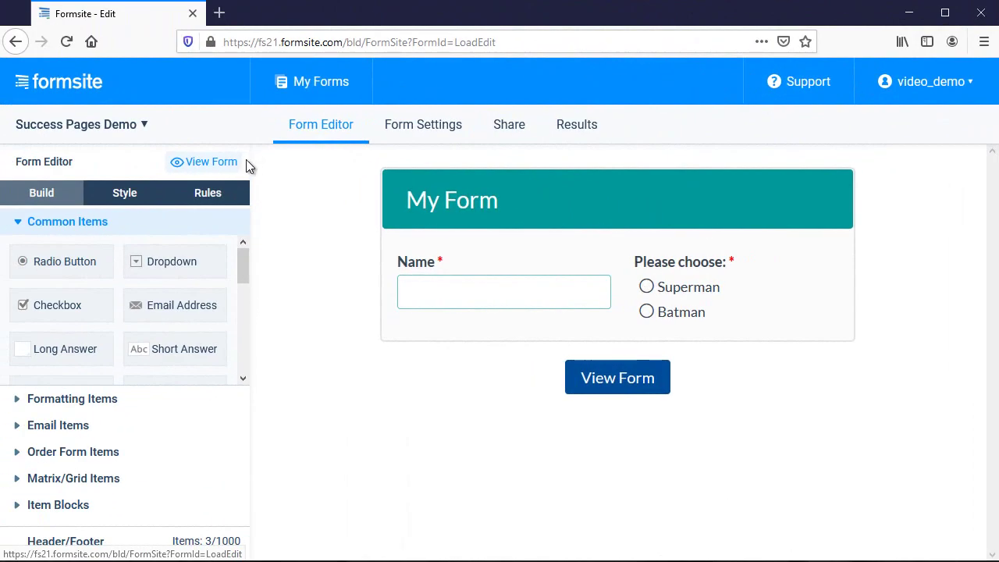
Step: Submit a live test as Billy Formsite choosing Superman, then close the success page tab
{"action": "left_click", "coordinate": [222, 162]}
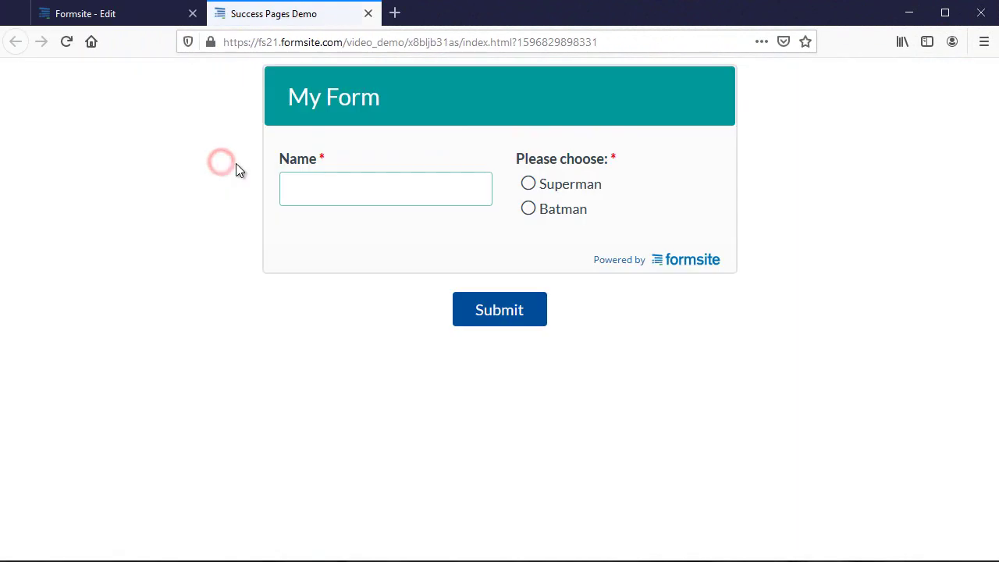
{"action": "left_click", "coordinate": [316, 185]}
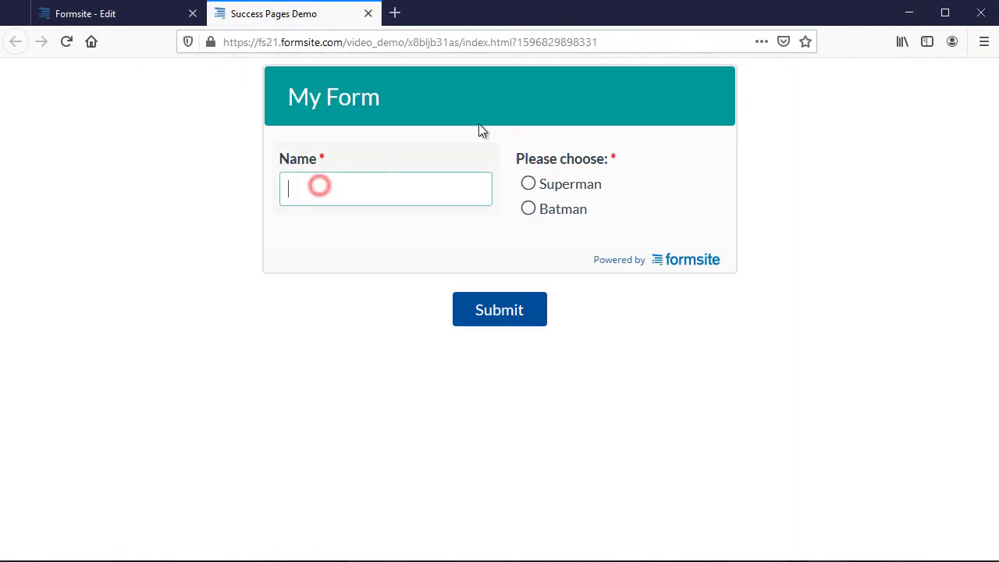
{"action": "type", "text": "Billy Formsite"}
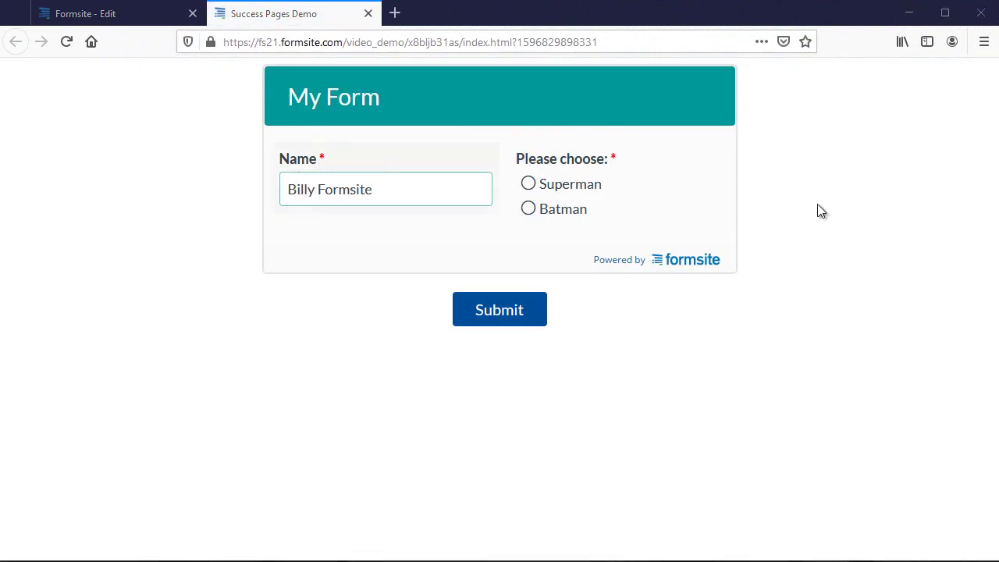
{"action": "left_click", "coordinate": [591, 190]}
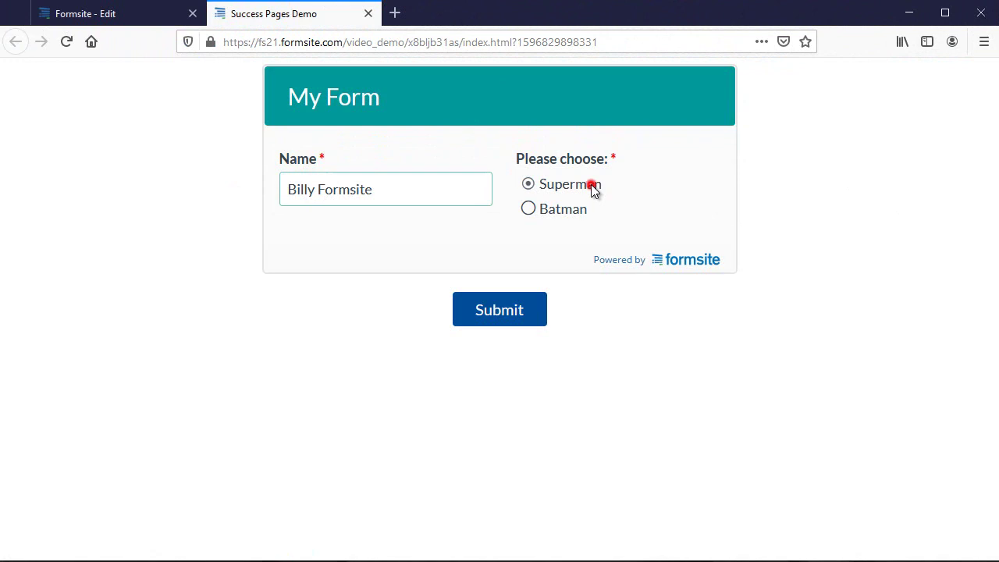
{"action": "left_click", "coordinate": [503, 311]}
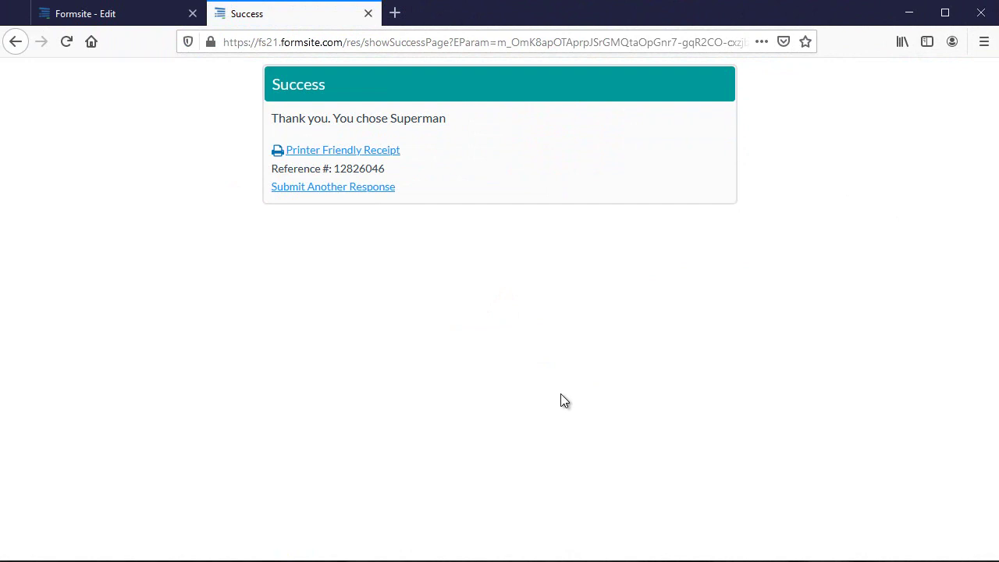
{"action": "left_click", "coordinate": [368, 13]}
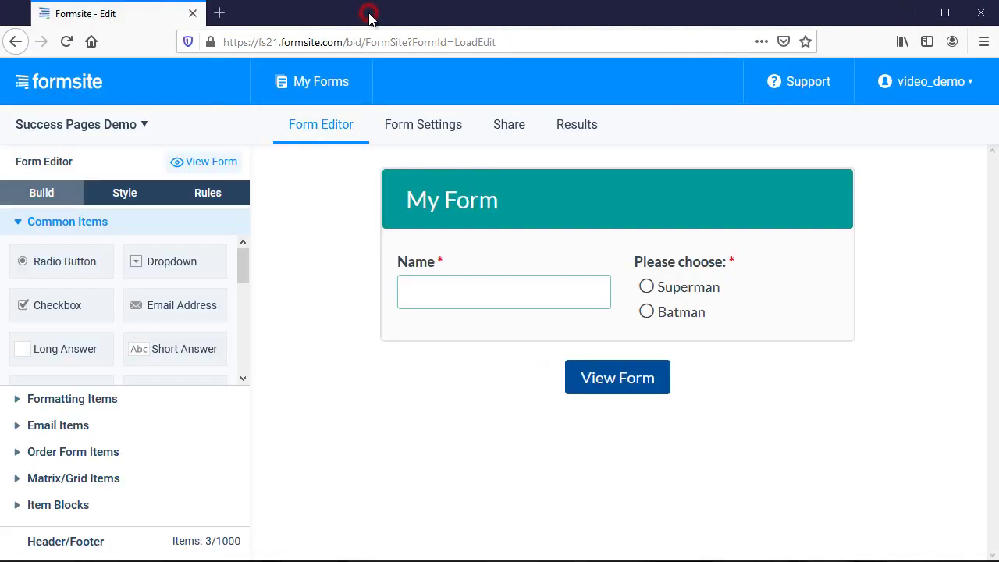
Step: Create a success page named Custom of type Custom Success Page, toggling the text editor off and on
{"action": "left_click", "coordinate": [408, 127]}
{"action": "left_click", "coordinate": [161, 396]}
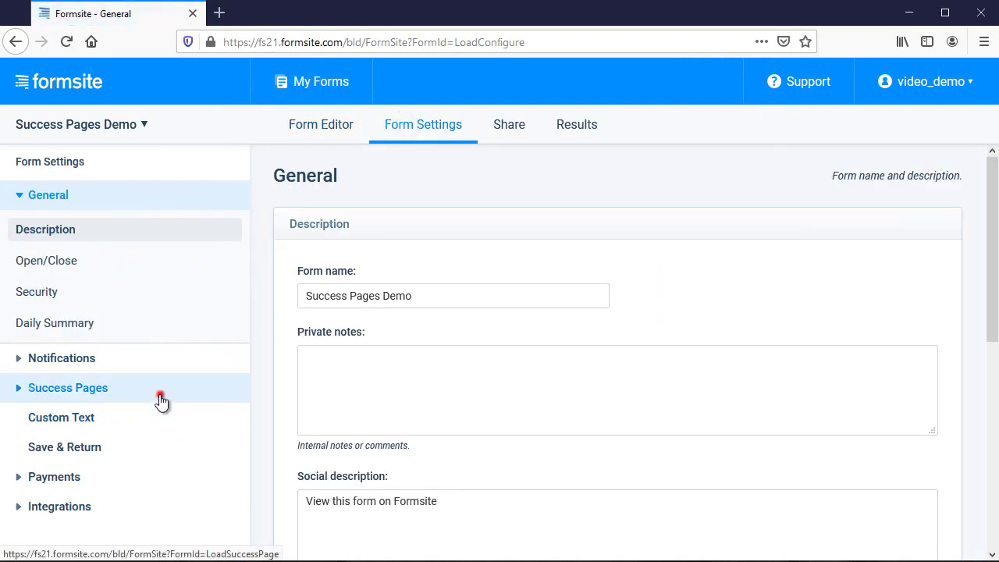
{"action": "left_click", "coordinate": [103, 331]}
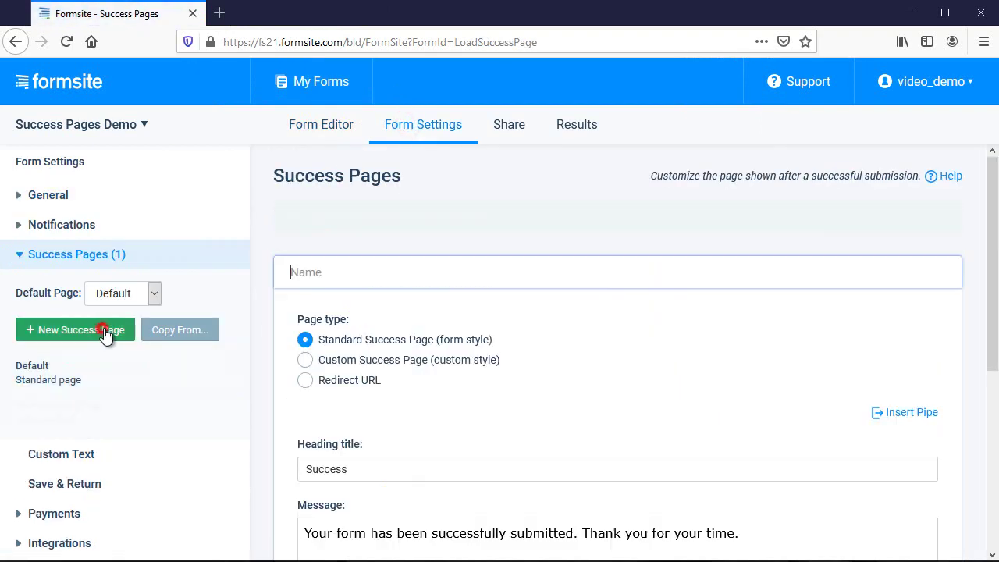
{"action": "type", "text": "Custom"}
{"action": "left_click", "coordinate": [396, 361]}
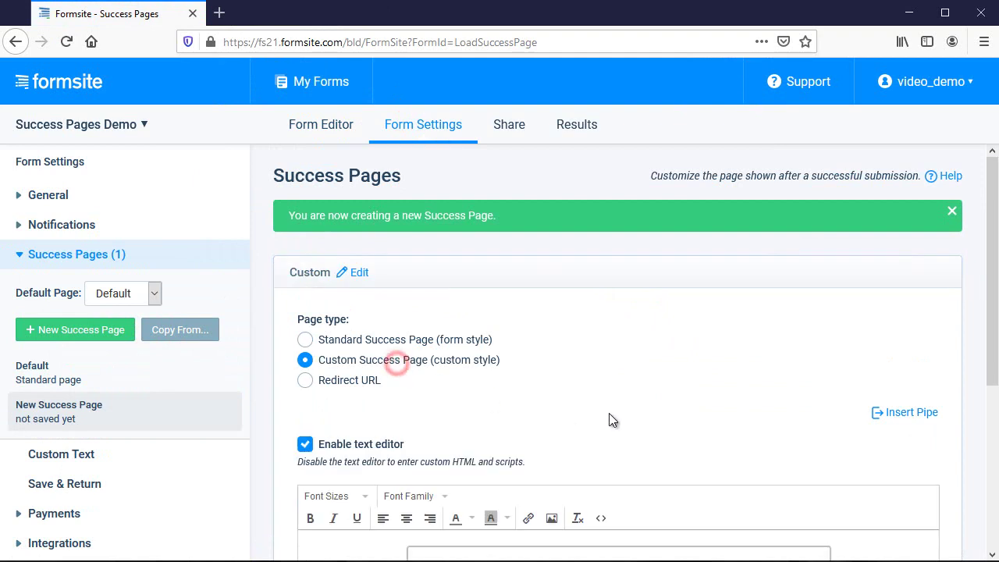
{"action": "scroll", "coordinate": [616, 386], "scroll_direction": "down", "scroll_amount": 5}
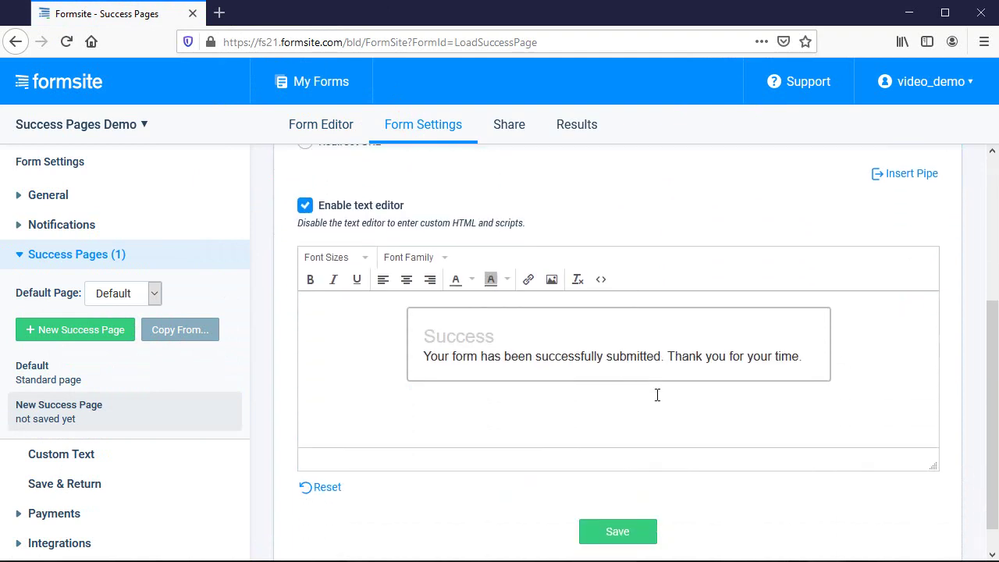
{"action": "left_click", "coordinate": [347, 207]}
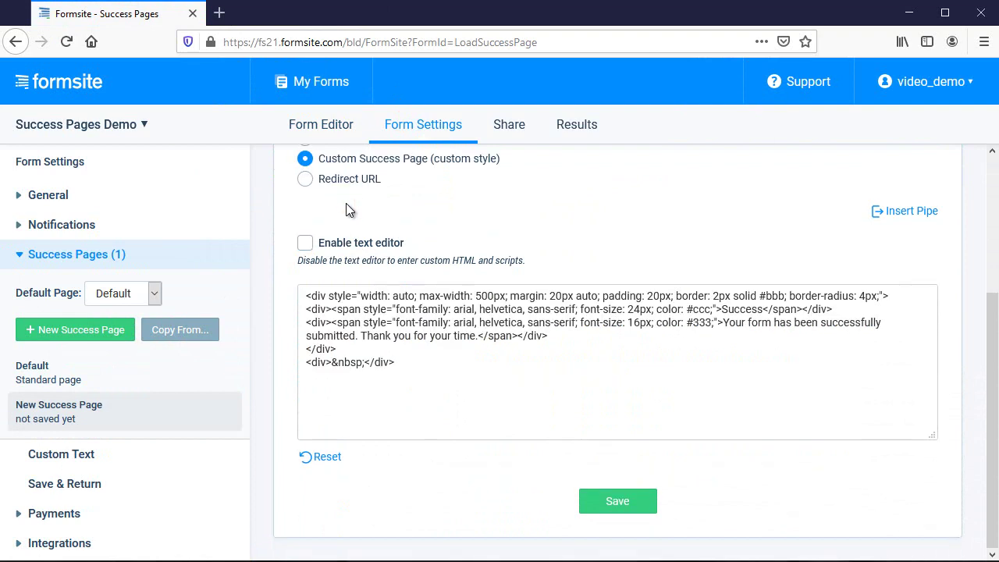
{"action": "left_click", "coordinate": [344, 241]}
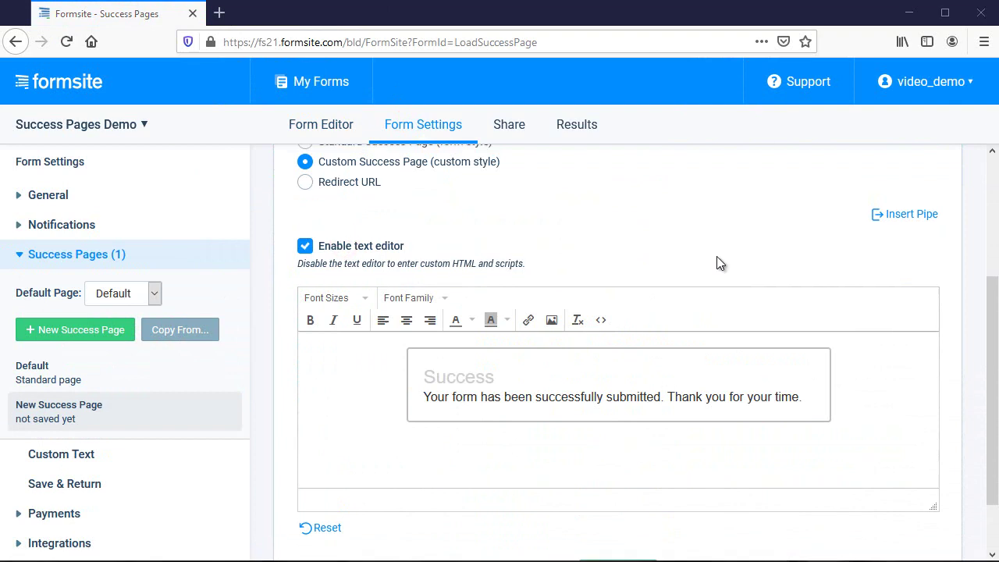
{"action": "scroll", "coordinate": [710, 261], "scroll_direction": "up", "scroll_amount": 3}
{"action": "left_click", "coordinate": [355, 381]}
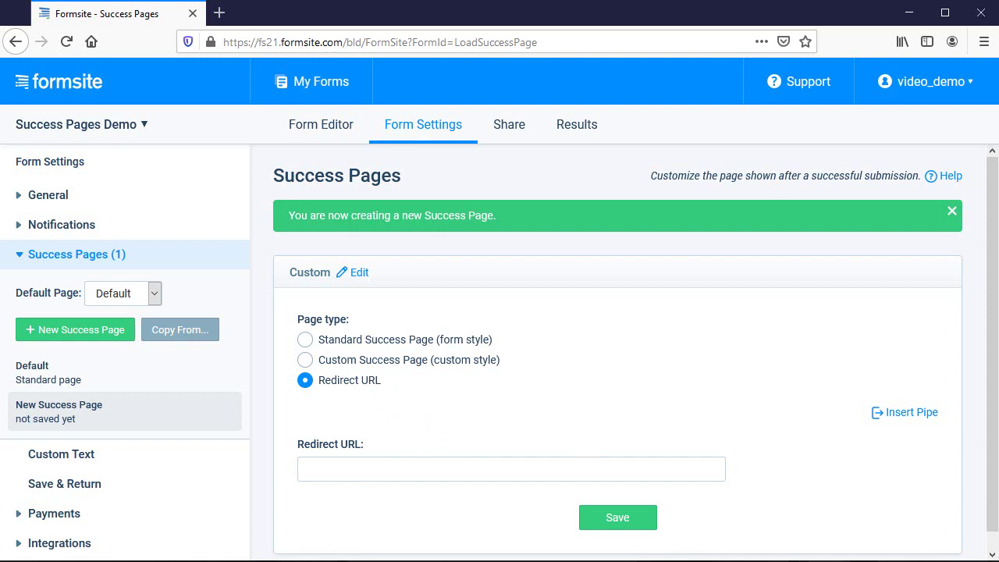
{"action": "left_click", "coordinate": [423, 474]}
{"action": "type", "text": "https://www.formsite.com/thanks.html"}
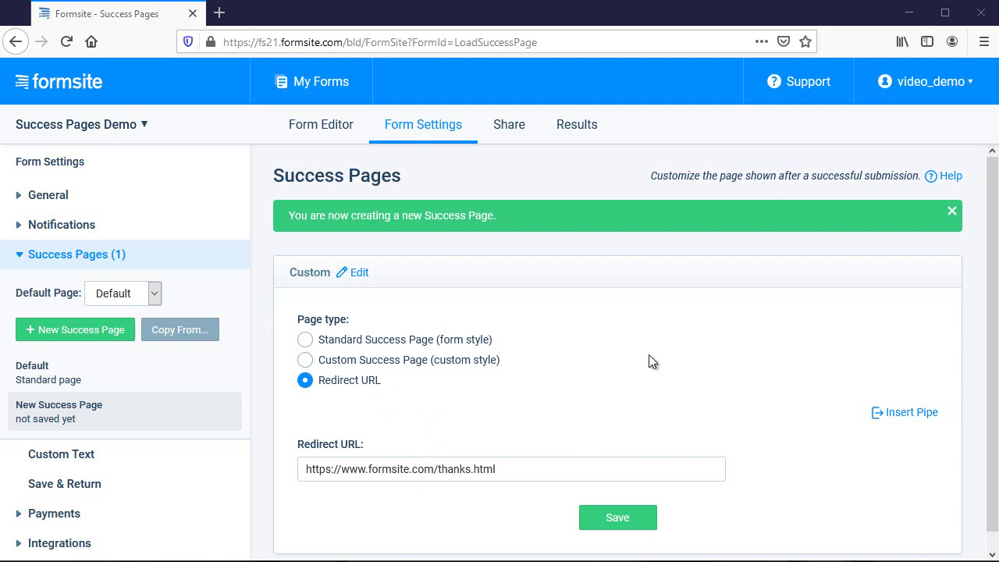
Step: Revert to Custom Success Page, save it, and choose Custom as the default page
{"action": "left_click", "coordinate": [430, 362]}
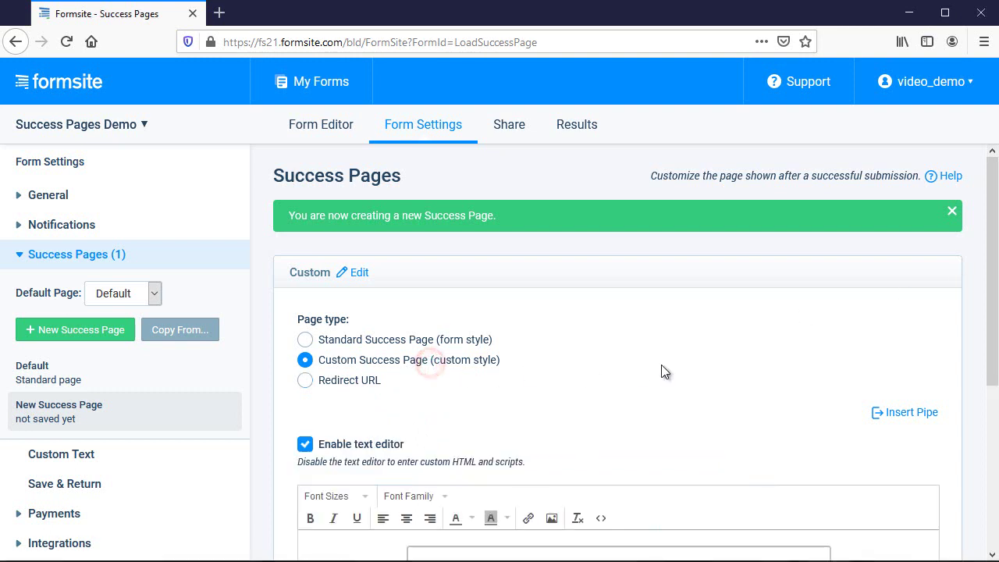
{"action": "scroll", "coordinate": [691, 362], "scroll_direction": "down", "scroll_amount": 3}
{"action": "scroll", "coordinate": [691, 363], "scroll_direction": "down", "scroll_amount": 3}
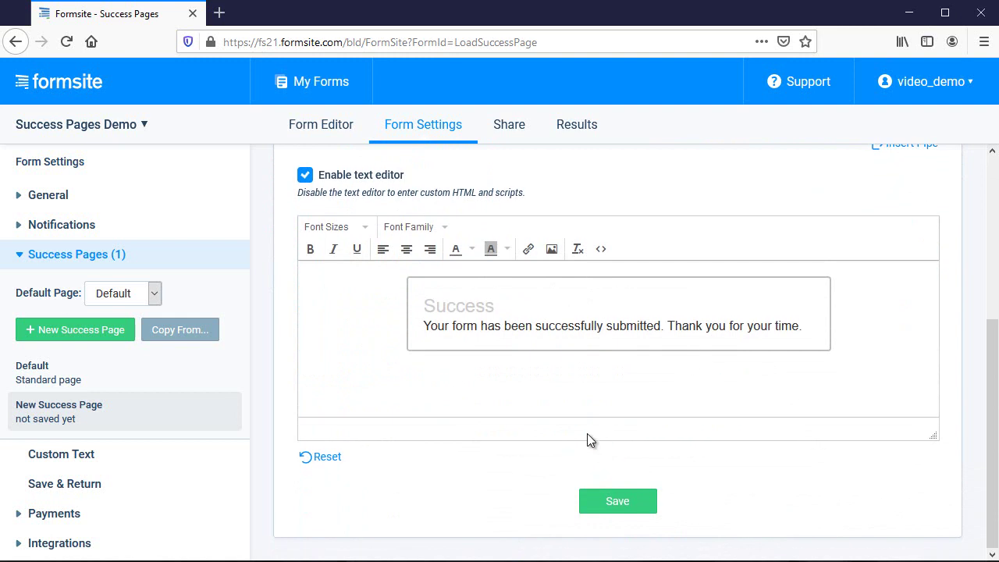
{"action": "left_click", "coordinate": [622, 509]}
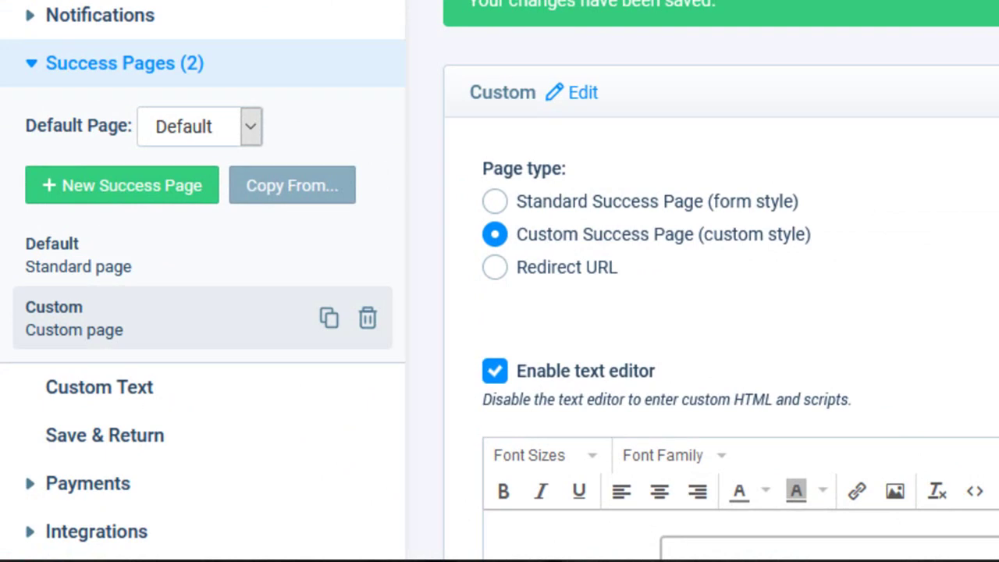
{"action": "left_click", "coordinate": [259, 131]}
{"action": "left_click", "coordinate": [243, 203]}
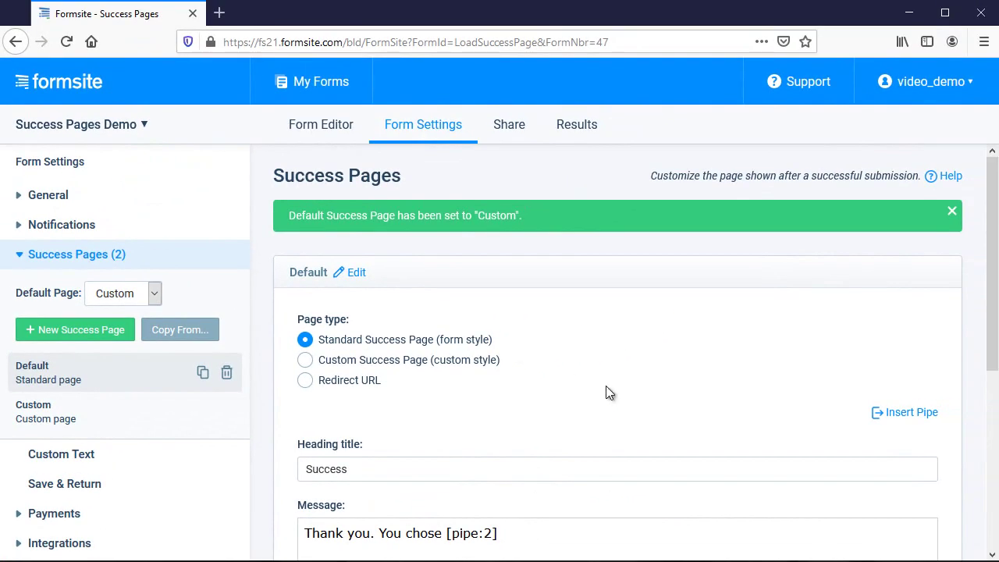
Step: Submit a live test as Billy Formsite choosing Batman, then close the success page tab
{"action": "left_click", "coordinate": [334, 134]}
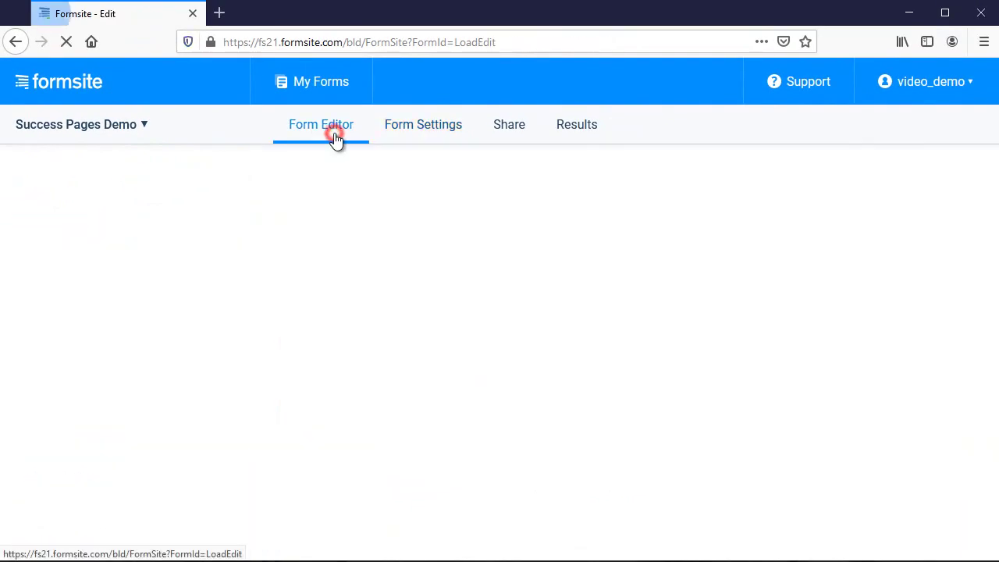
{"action": "left_click", "coordinate": [227, 161]}
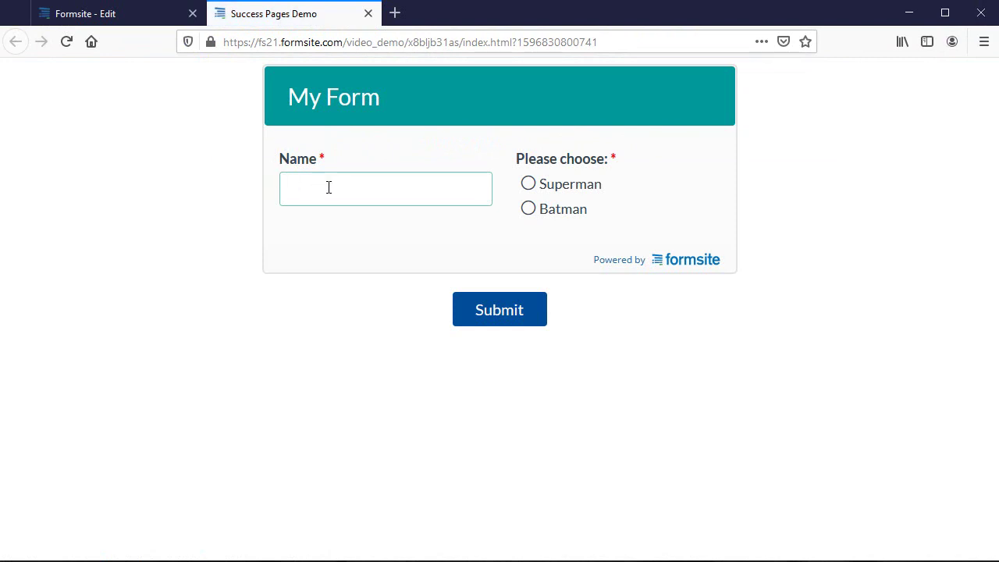
{"action": "left_click", "coordinate": [442, 188]}
{"action": "type", "text": "Billy Formsite"}
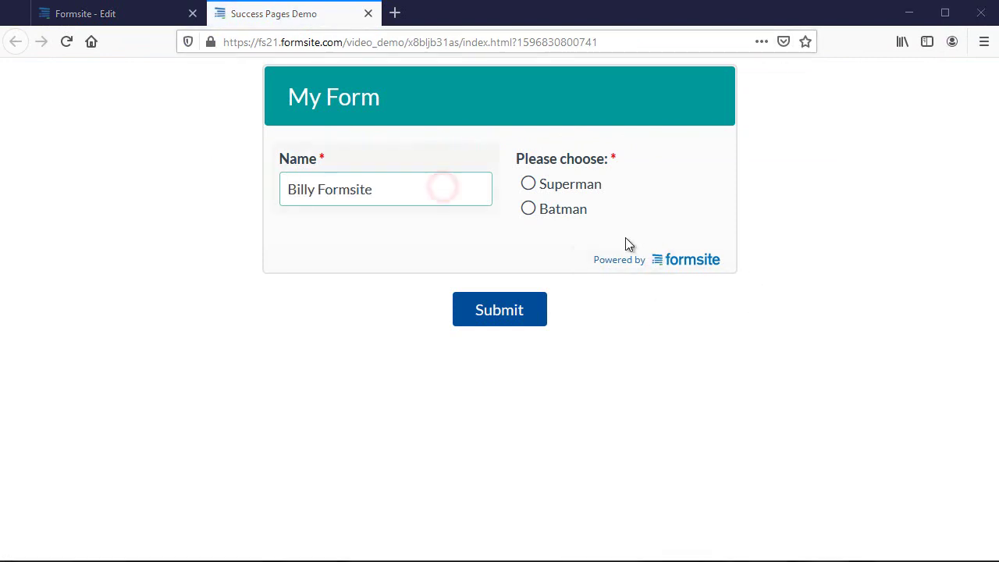
{"action": "left_click", "coordinate": [554, 212]}
{"action": "left_click", "coordinate": [499, 312]}
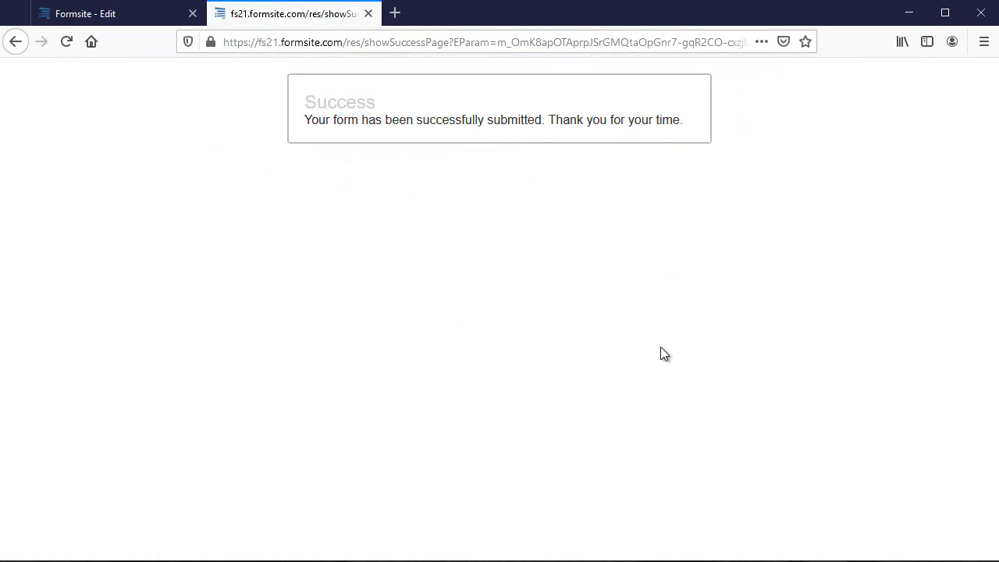
{"action": "left_click", "coordinate": [368, 14]}
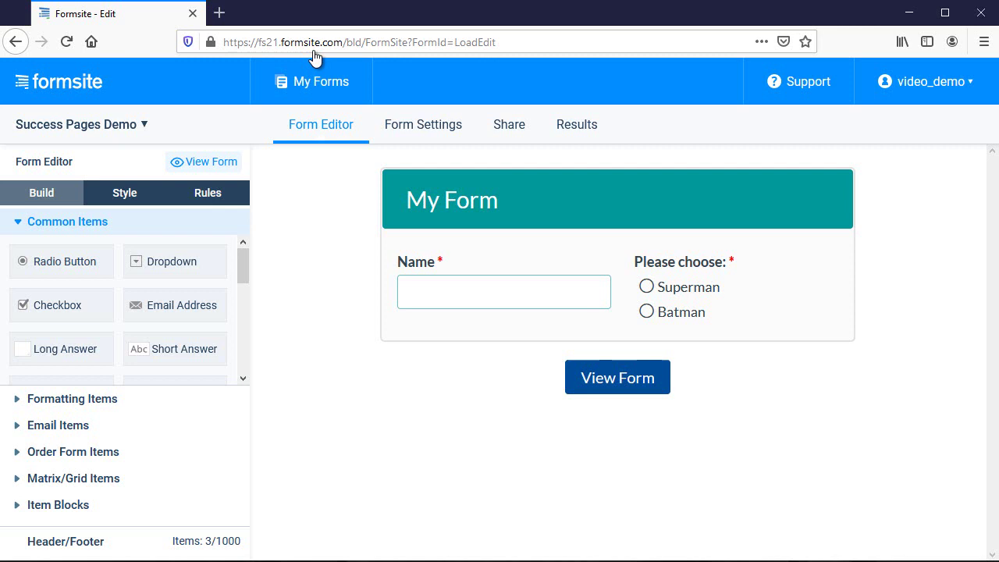
Step: Add an after-page-1 rule skipping to the Default success page and save the rules
{"action": "left_click", "coordinate": [229, 192]}
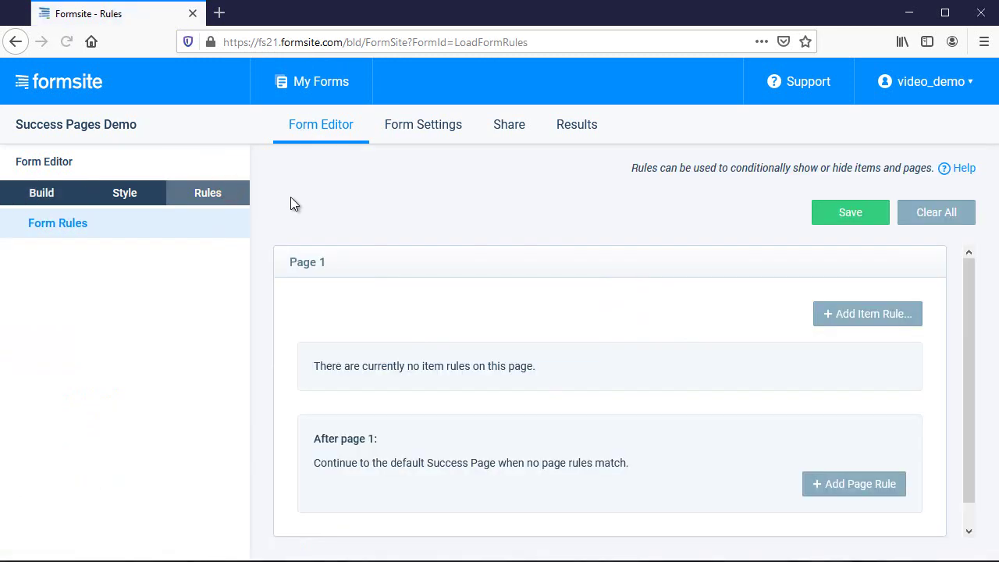
{"action": "left_click", "coordinate": [866, 483]}
{"action": "scroll", "coordinate": [753, 448], "scroll_direction": "down", "scroll_amount": 2}
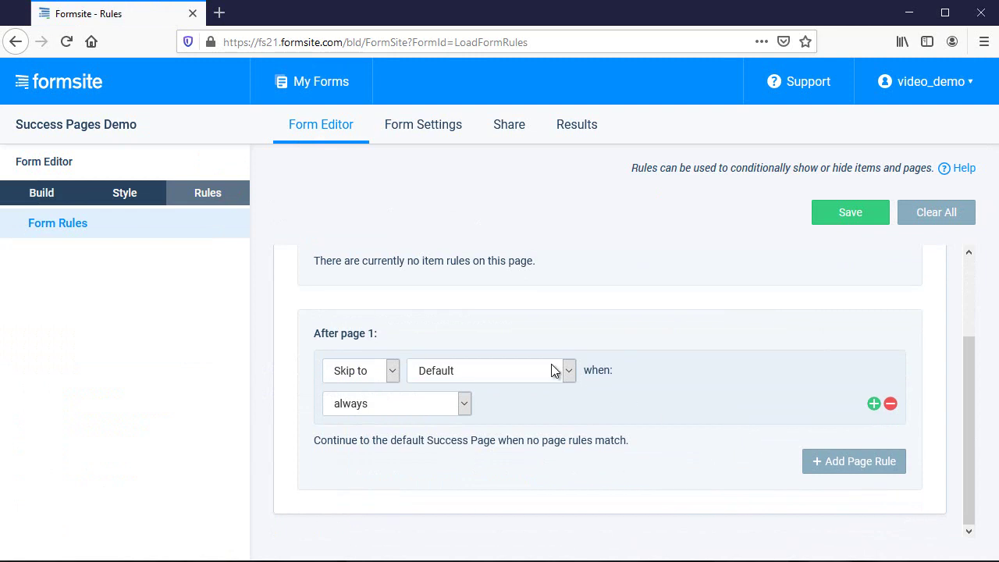
{"action": "left_click", "coordinate": [569, 371]}
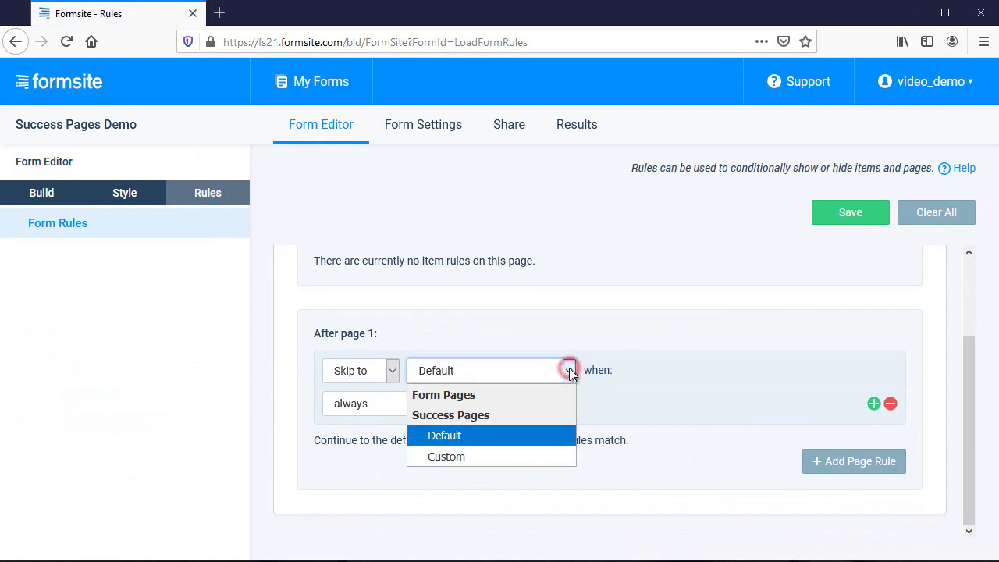
{"action": "left_click", "coordinate": [554, 455]}
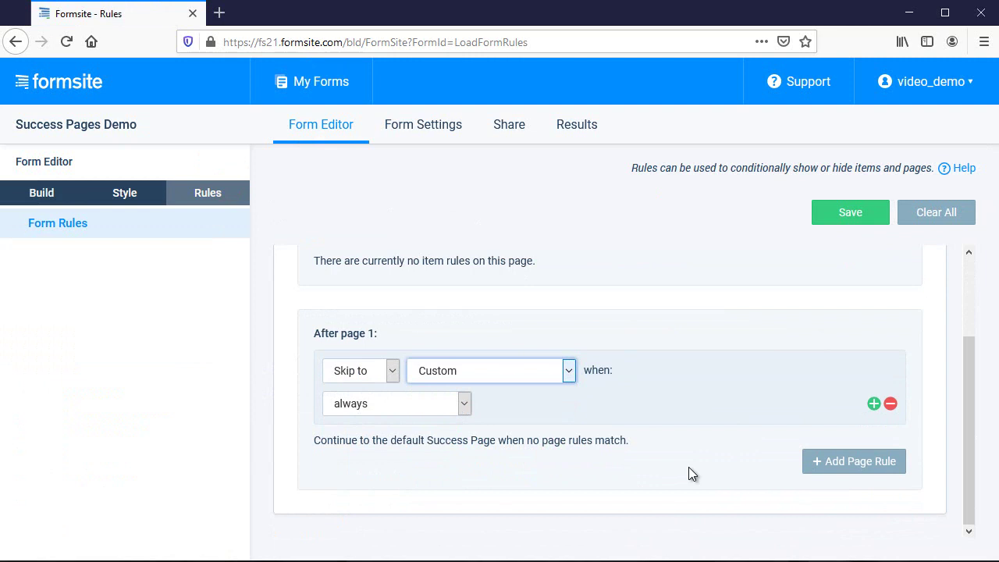
{"action": "left_click", "coordinate": [569, 371]}
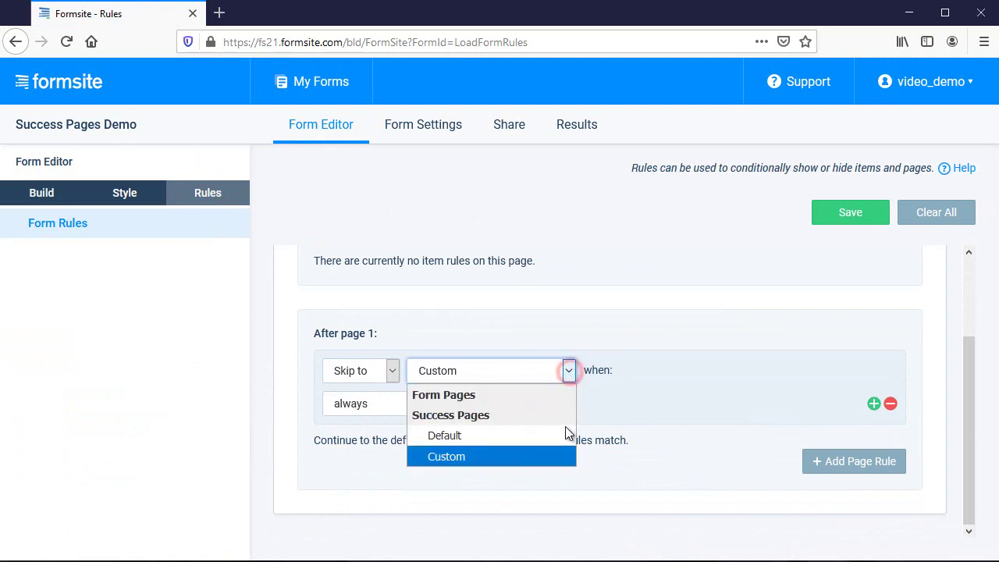
{"action": "left_click", "coordinate": [564, 434]}
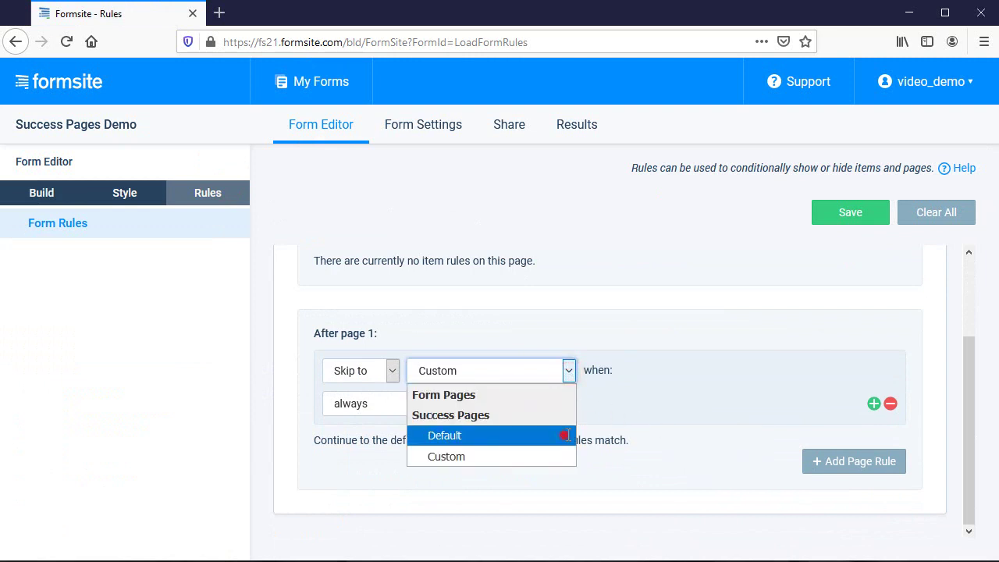
{"action": "left_click", "coordinate": [841, 218]}
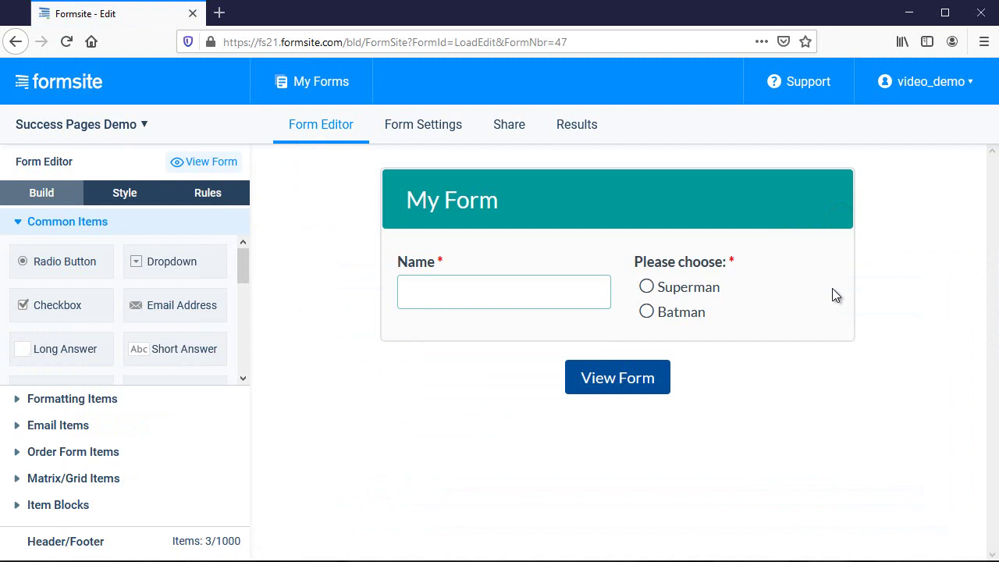